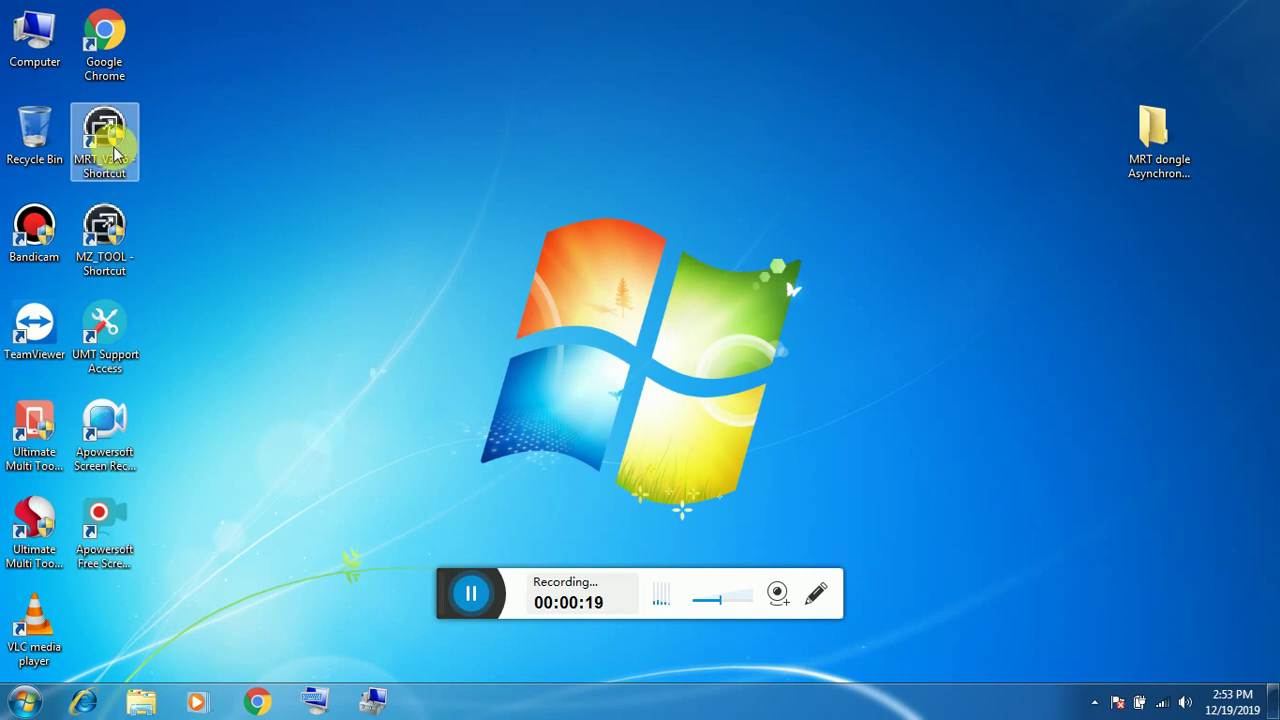
Start MRT Key 3.36, open MRT Ver2.60 from it and dismiss the asynchronous socket error dialog hidden behind the window.
click(3, 3)
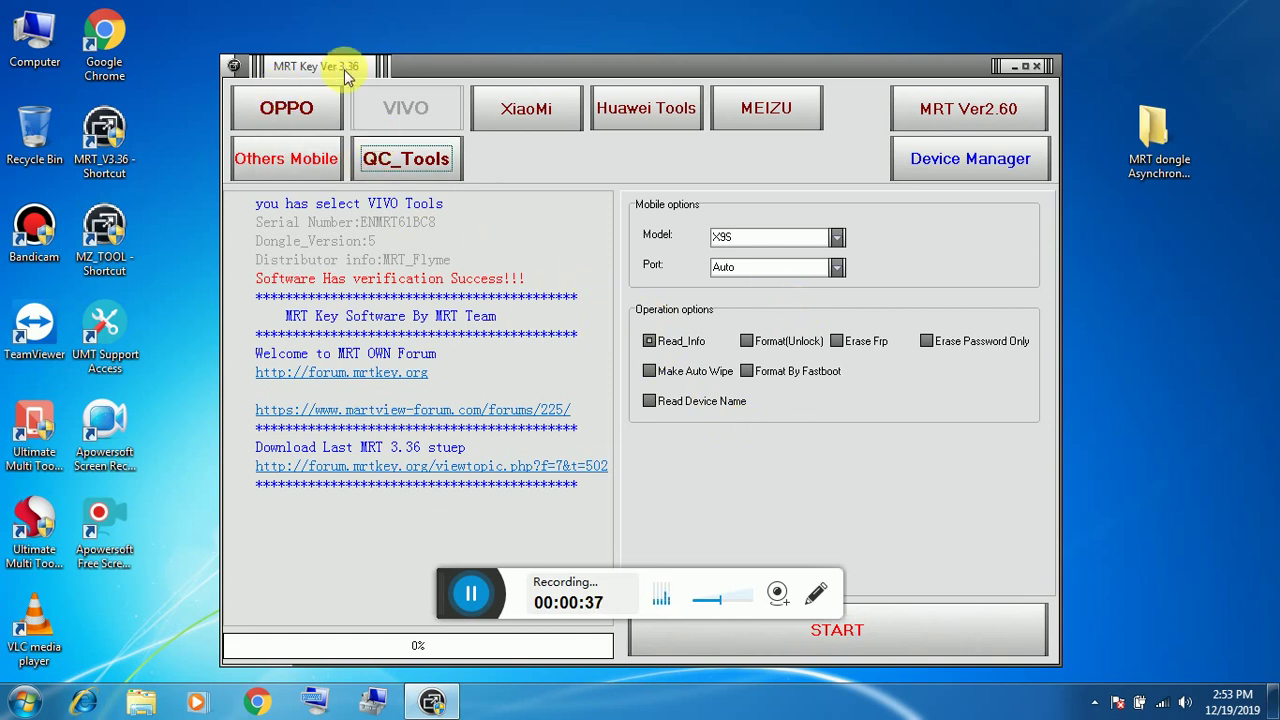
click(985, 118)
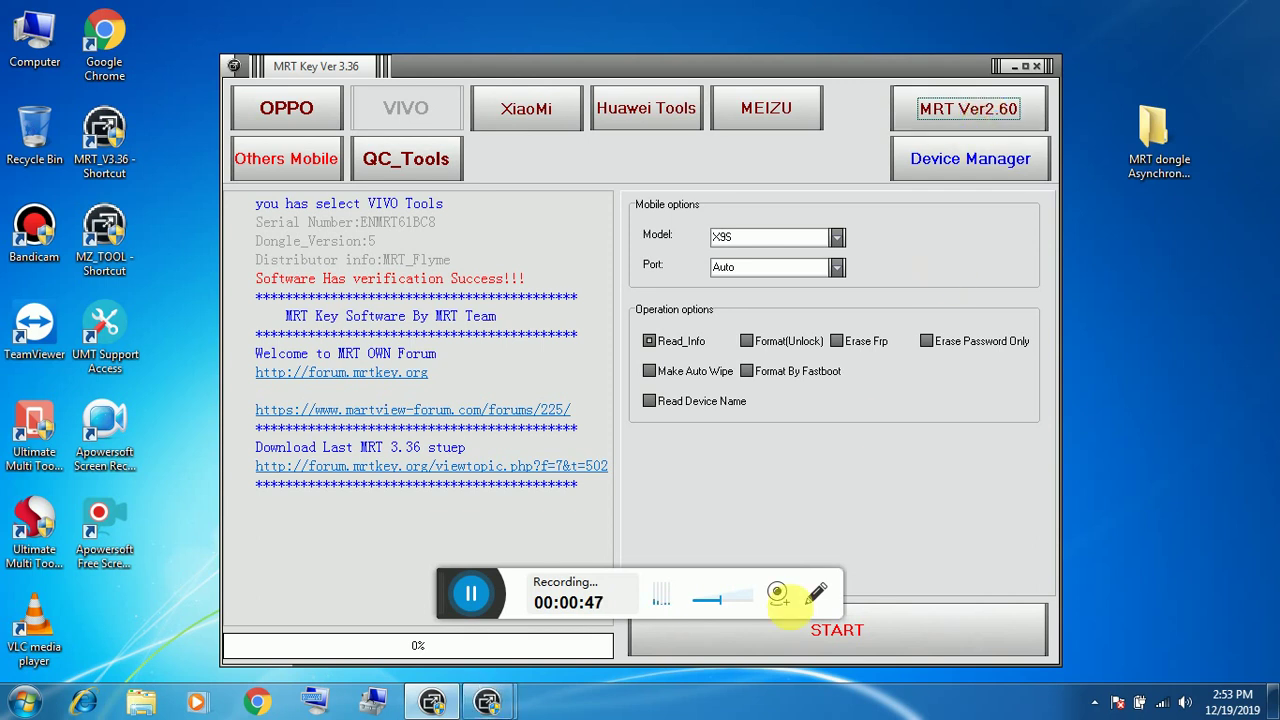
click(487, 700)
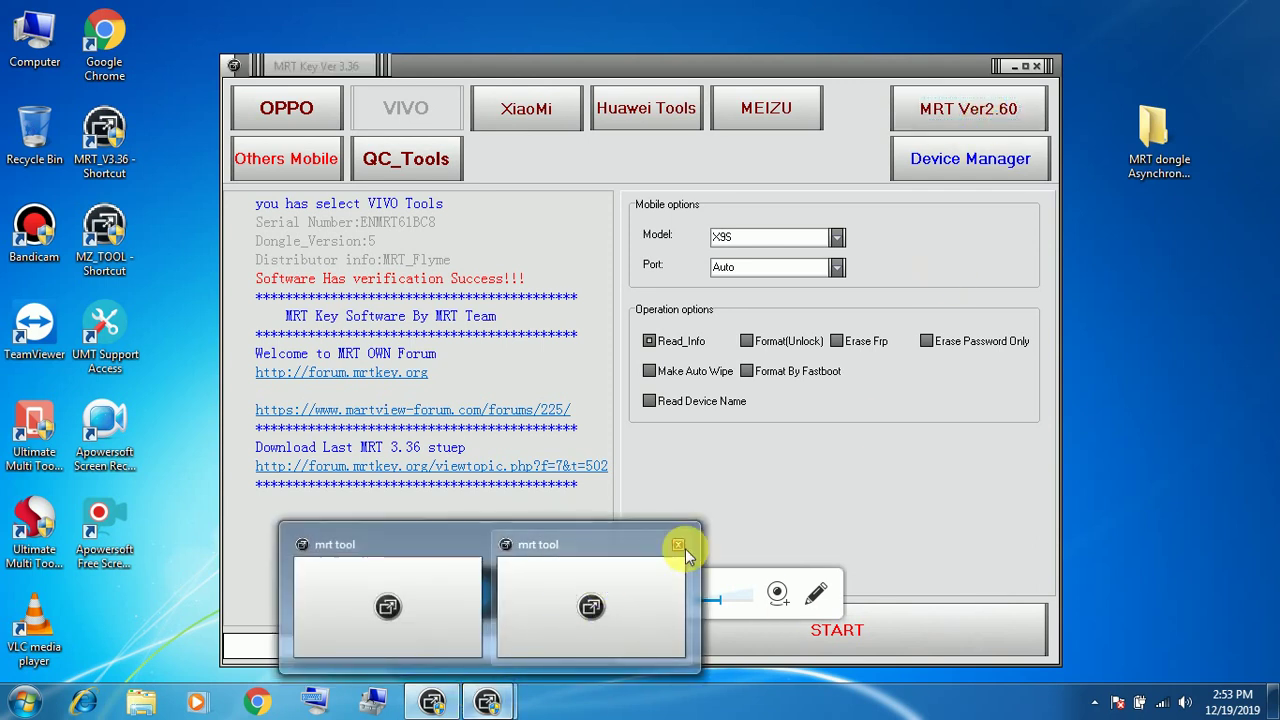
mouse_move(686, 545)
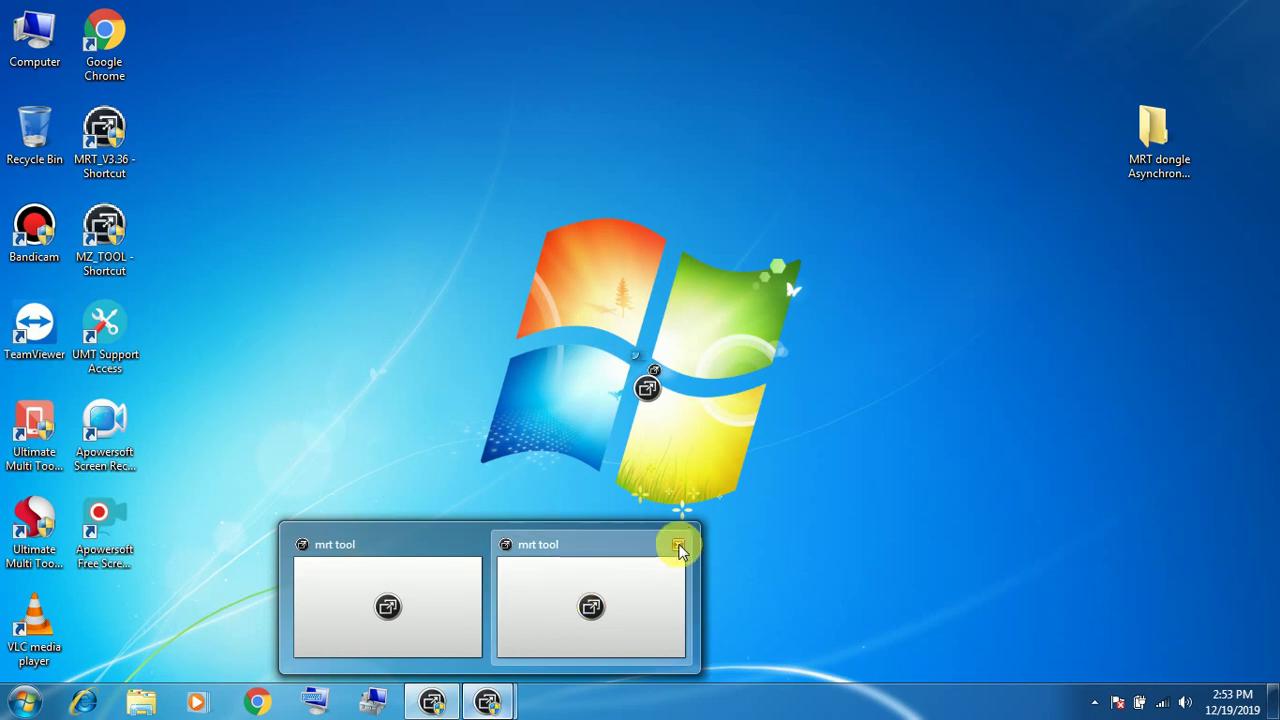
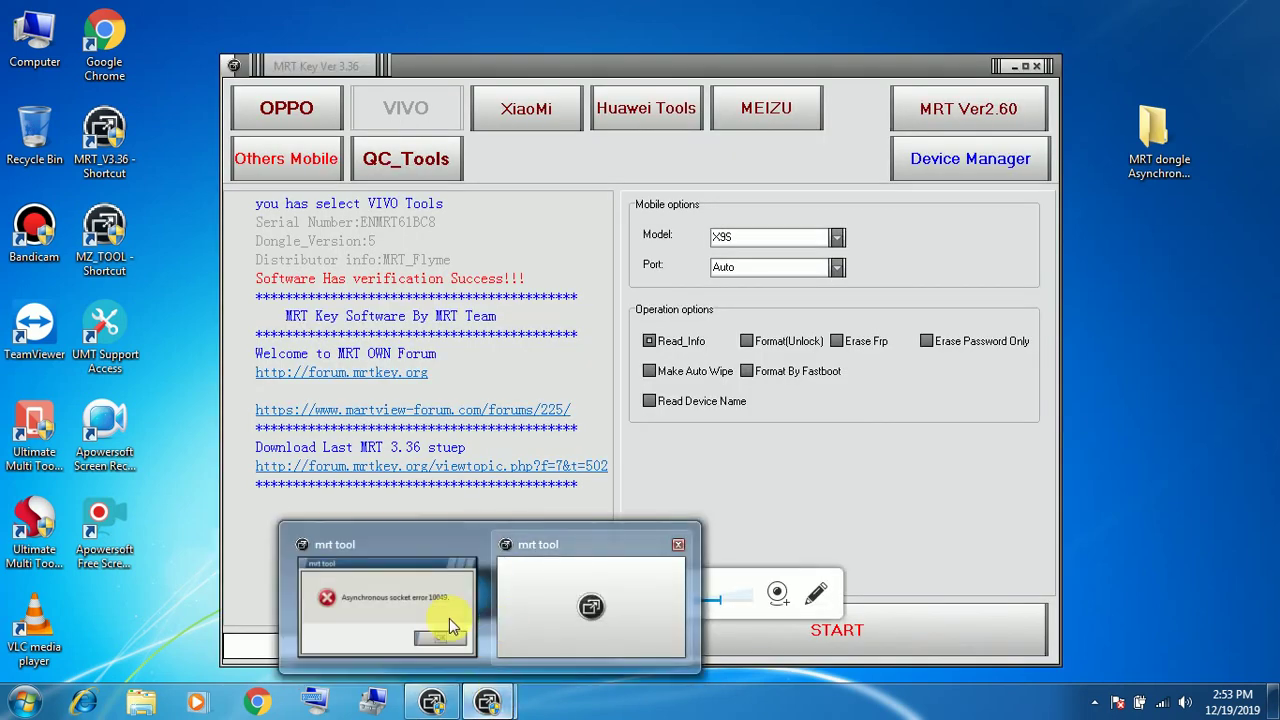
click(423, 614)
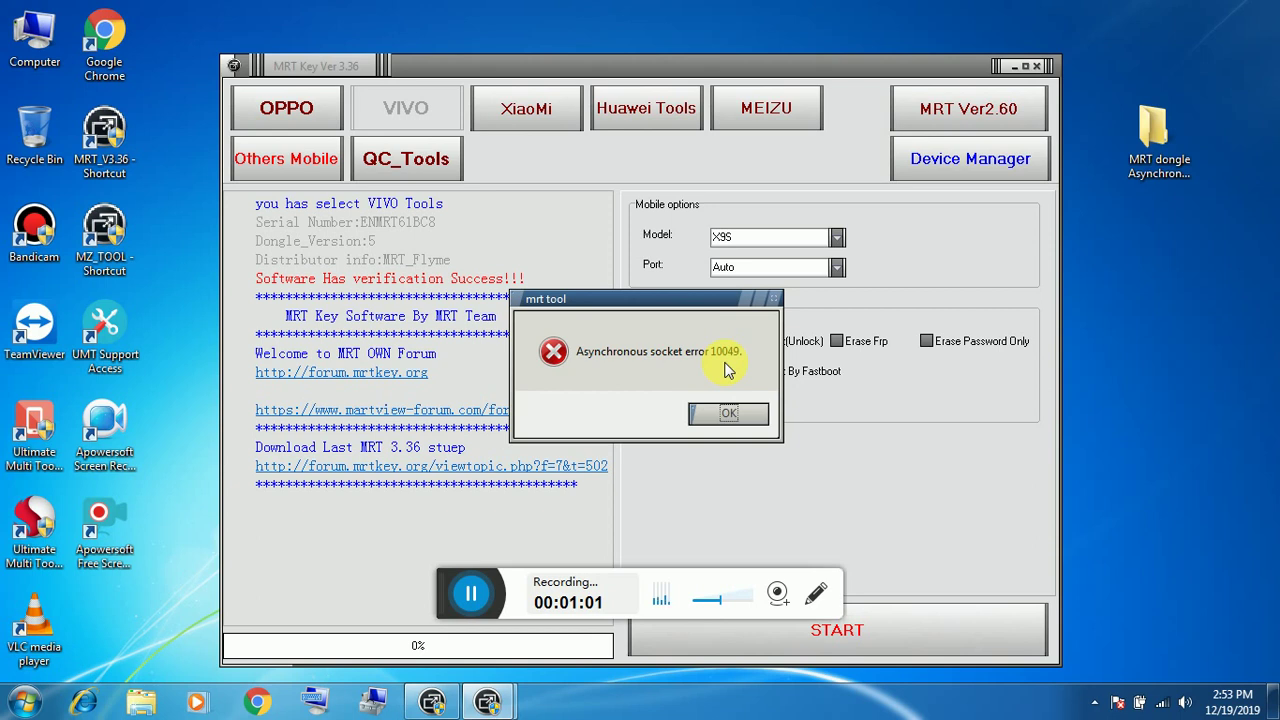
click(731, 418)
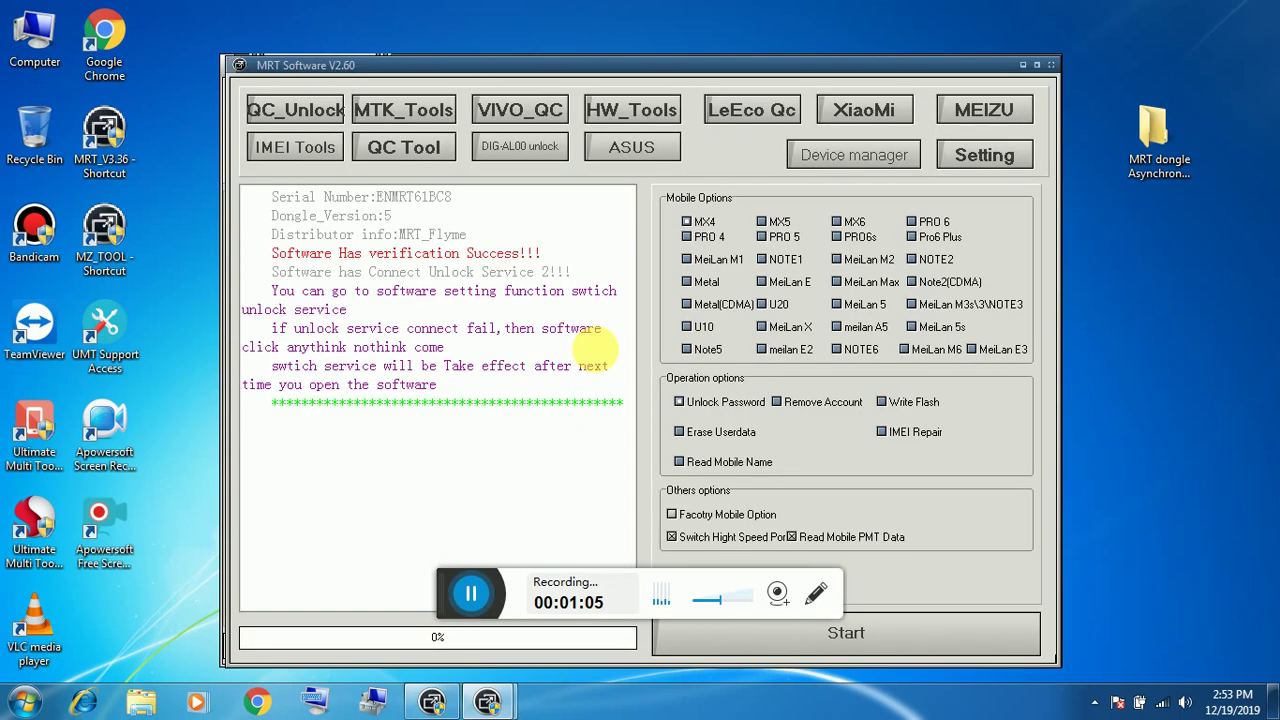
Try to open MTK_Tools in MRT Software V2.60, moving its window aside to look behind it.
click(415, 117)
drag(578, 72, 497, 54)
drag(755, 52, 908, 42)
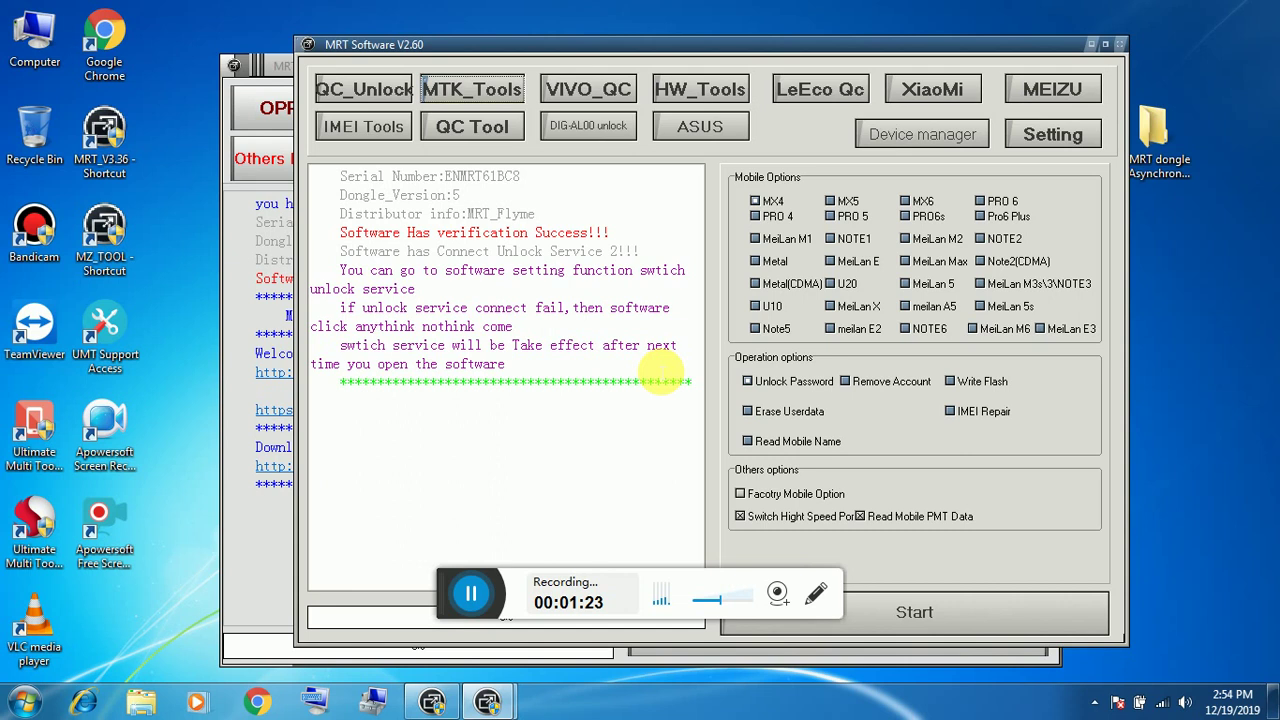
click(486, 88)
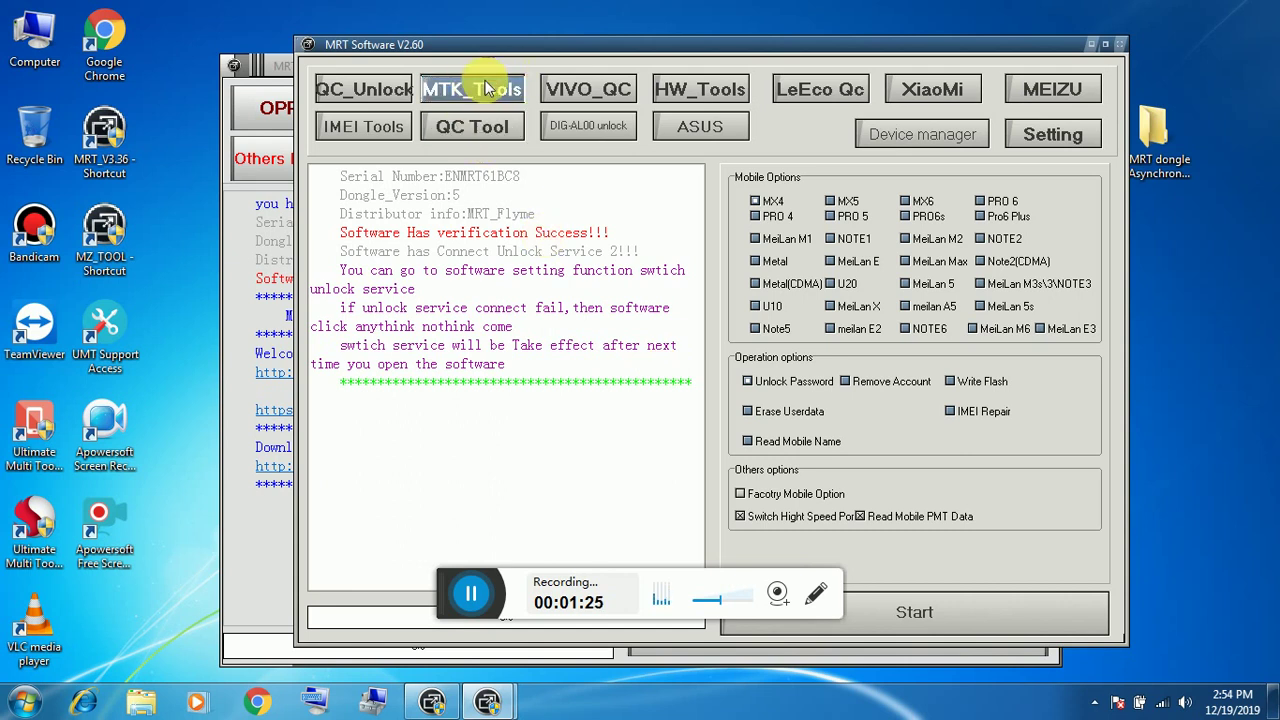
Switch the unlock service to Service 1 in the MRT Software V2.60 settings.
click(1056, 140)
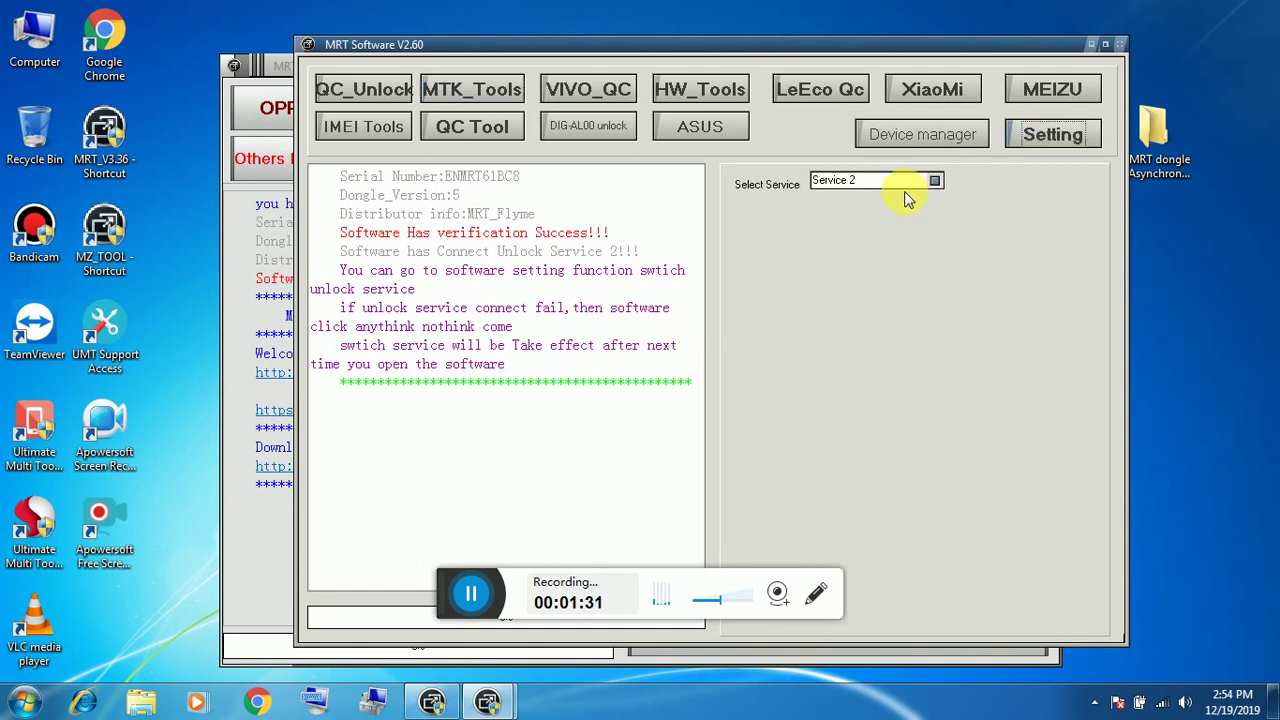
click(934, 181)
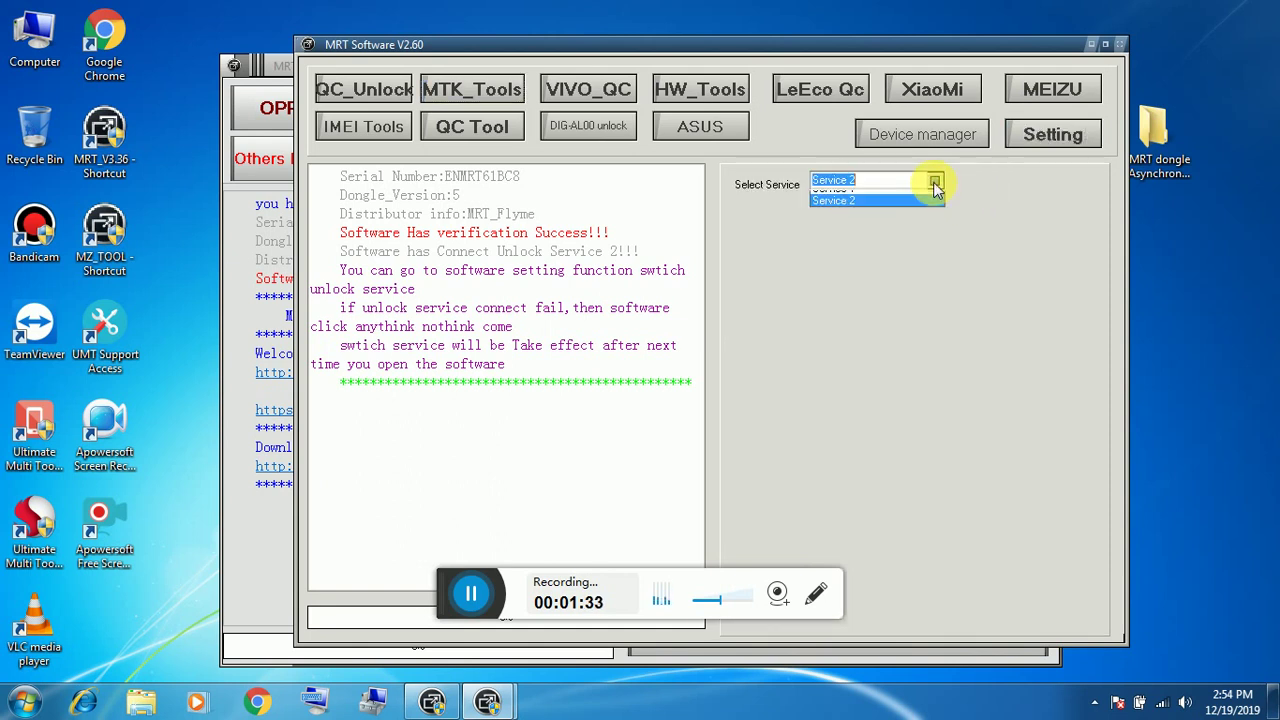
click(868, 197)
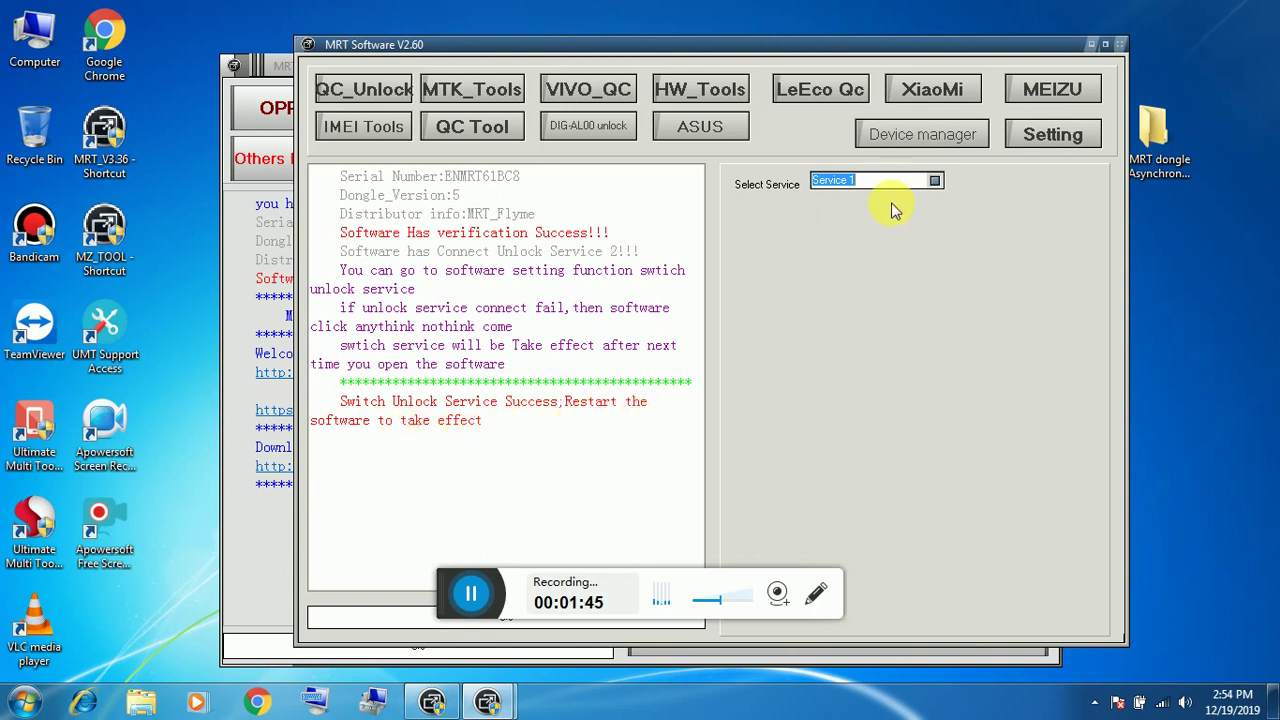
Close MRT Software V2.60 and MRT Key 3.36, dismissing the socket error dialog.
click(1120, 44)
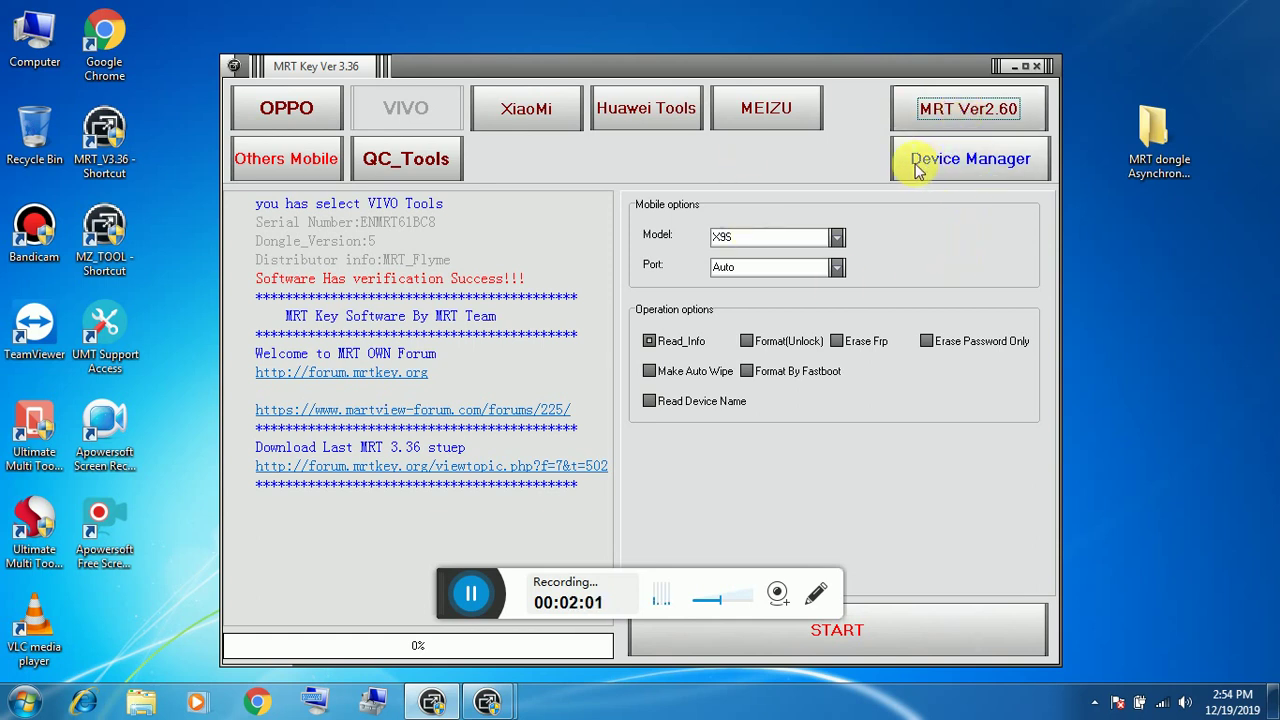
drag(947, 66, 837, 55)
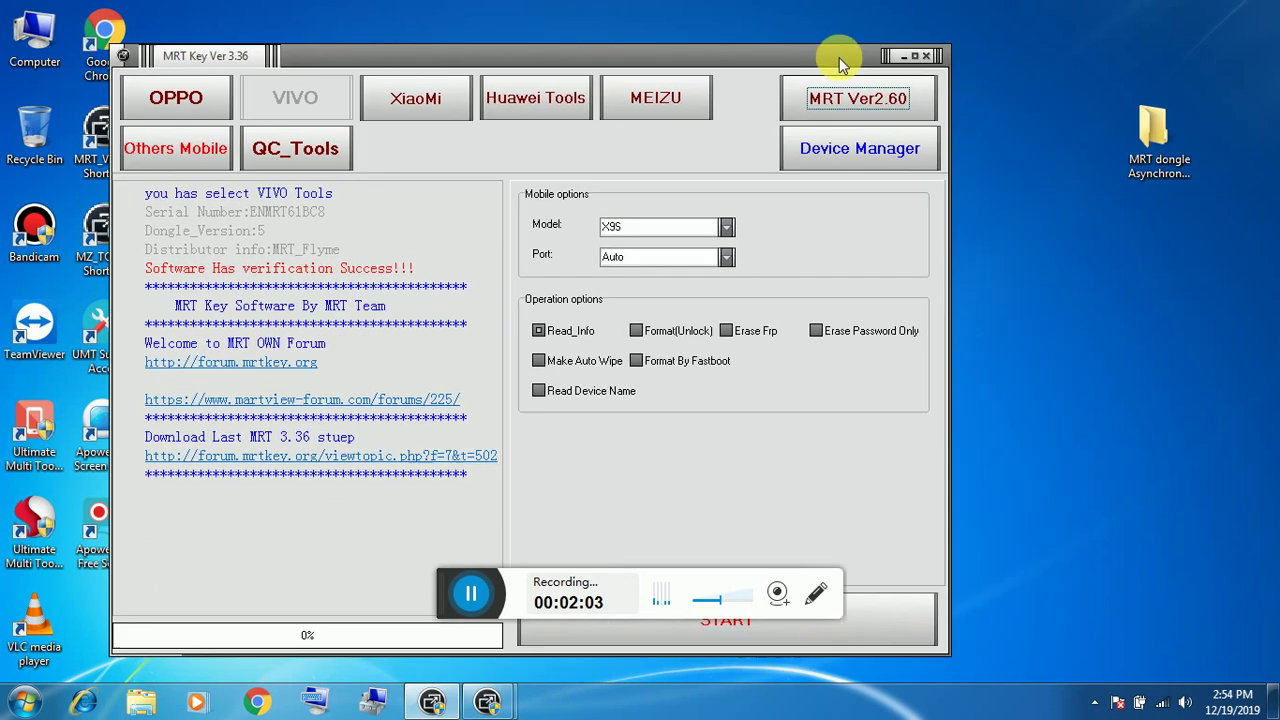
click(927, 55)
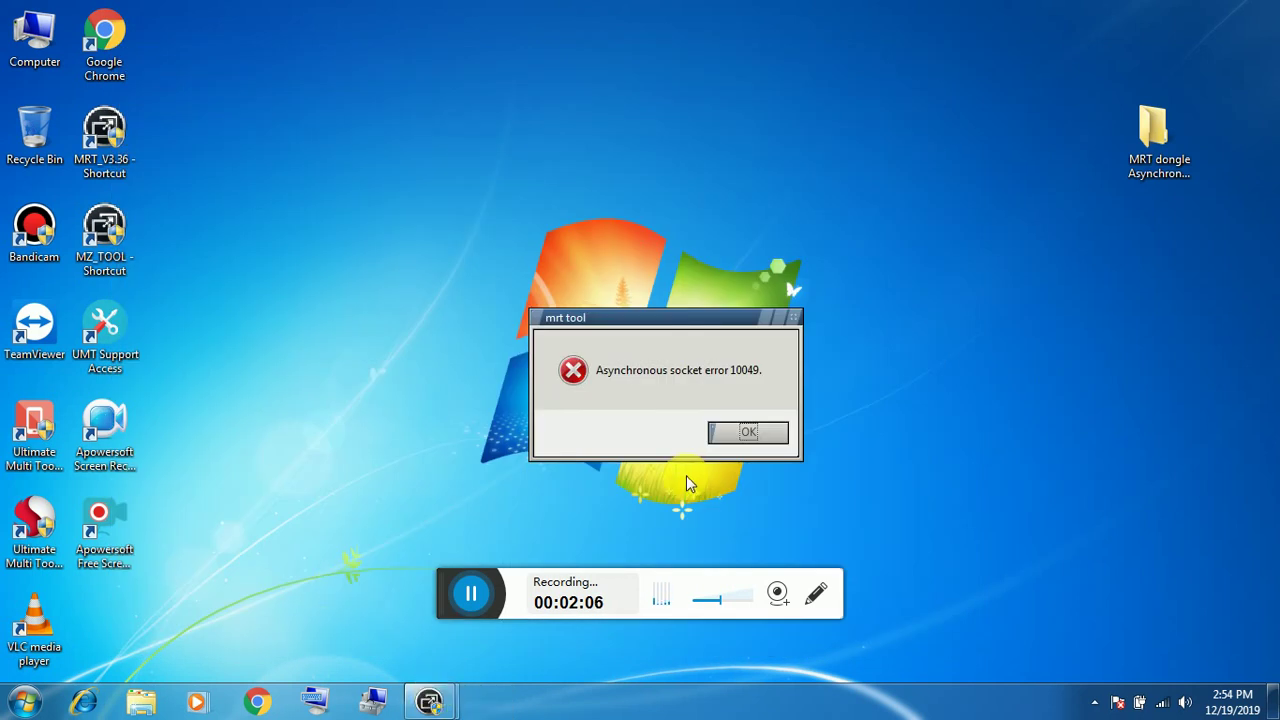
click(748, 432)
Close the leftover mrt tool window and refresh the desktop.
click(405, 706)
right_click(432, 702)
click(436, 653)
right_click(366, 101)
click(429, 178)
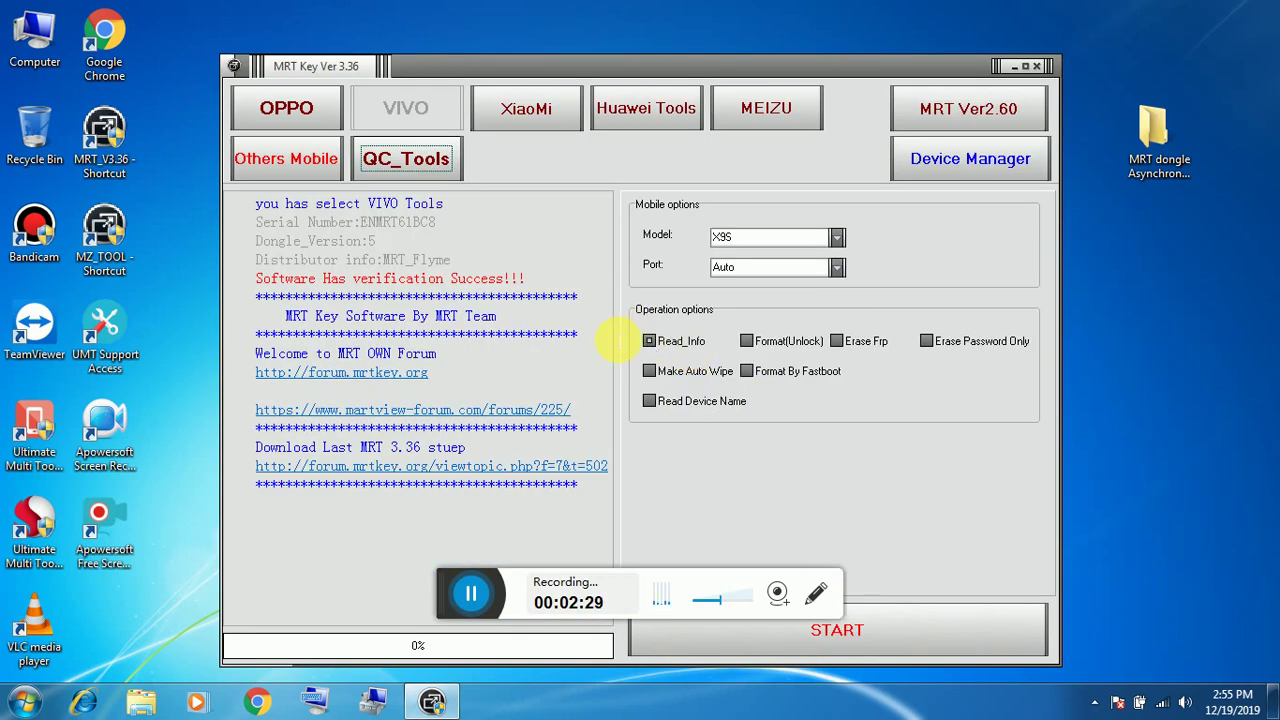
Open MRT Ver2.60 from the restarted MRT Key and highlight the log line naming the connected unlock service.
click(975, 117)
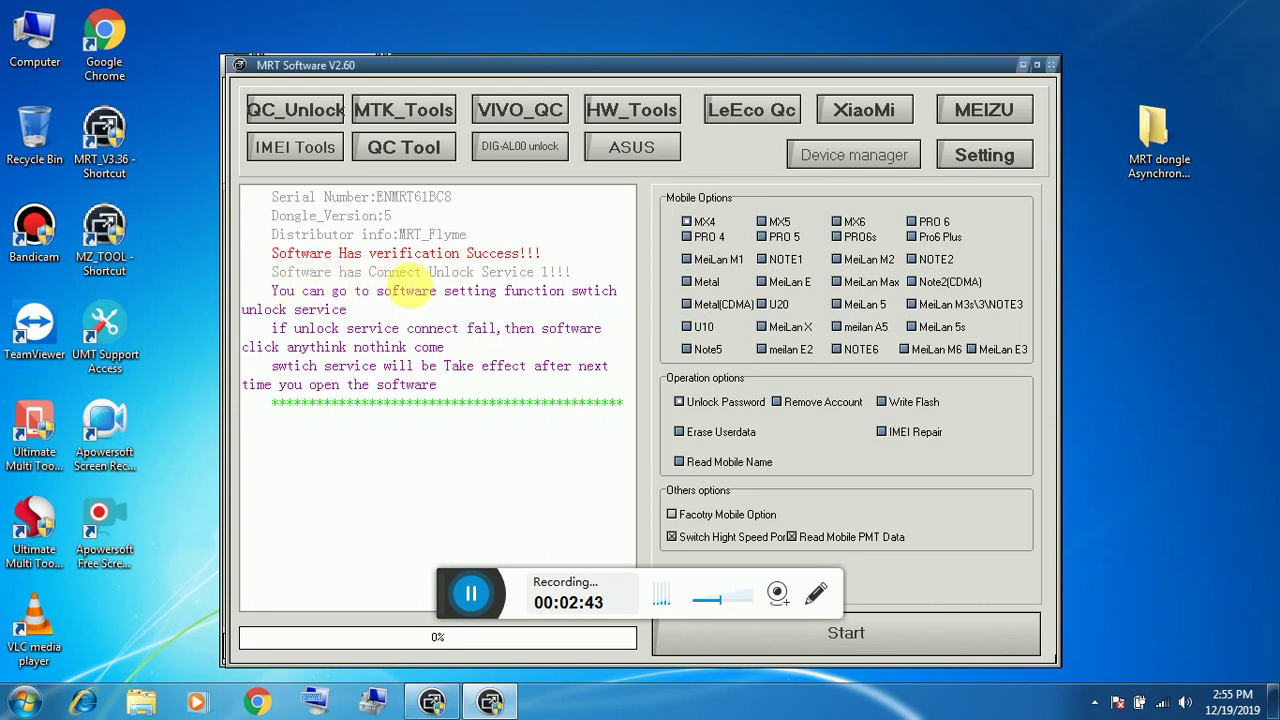
drag(505, 272, 538, 278)
click(309, 267)
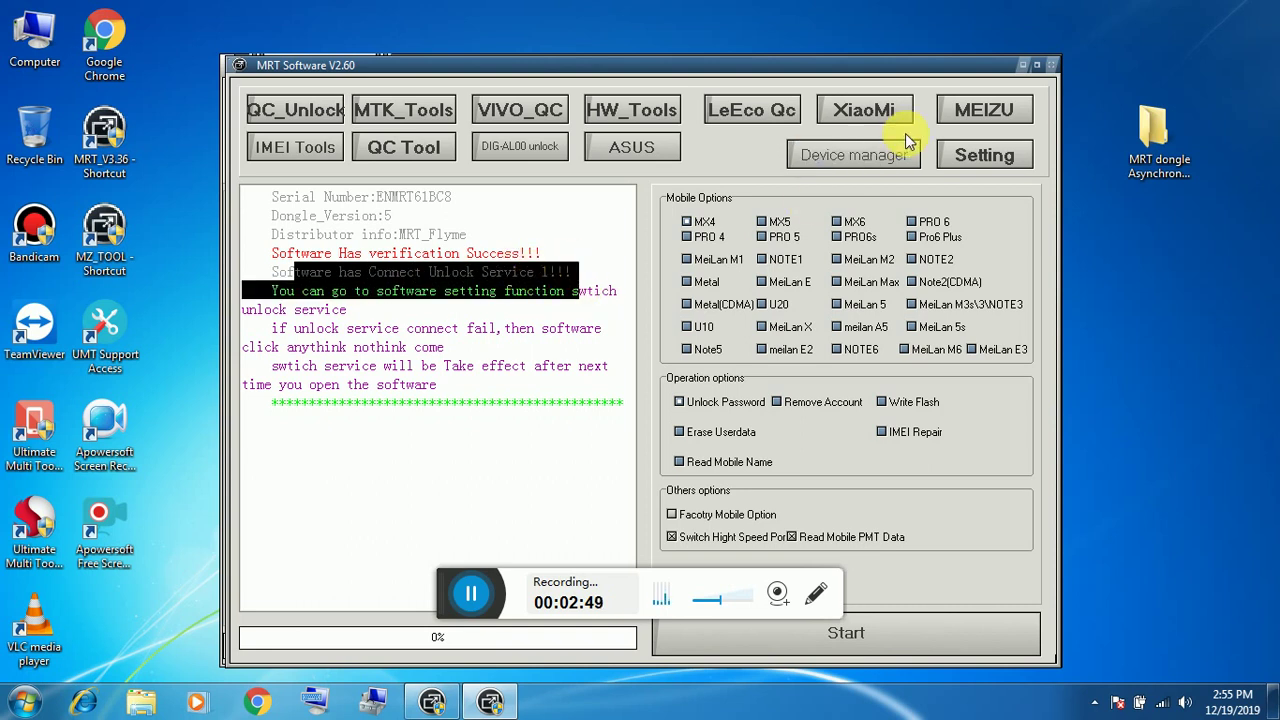
Open MTK_Tools to check that it loads, and close the MTK Special Tool window.
click(408, 113)
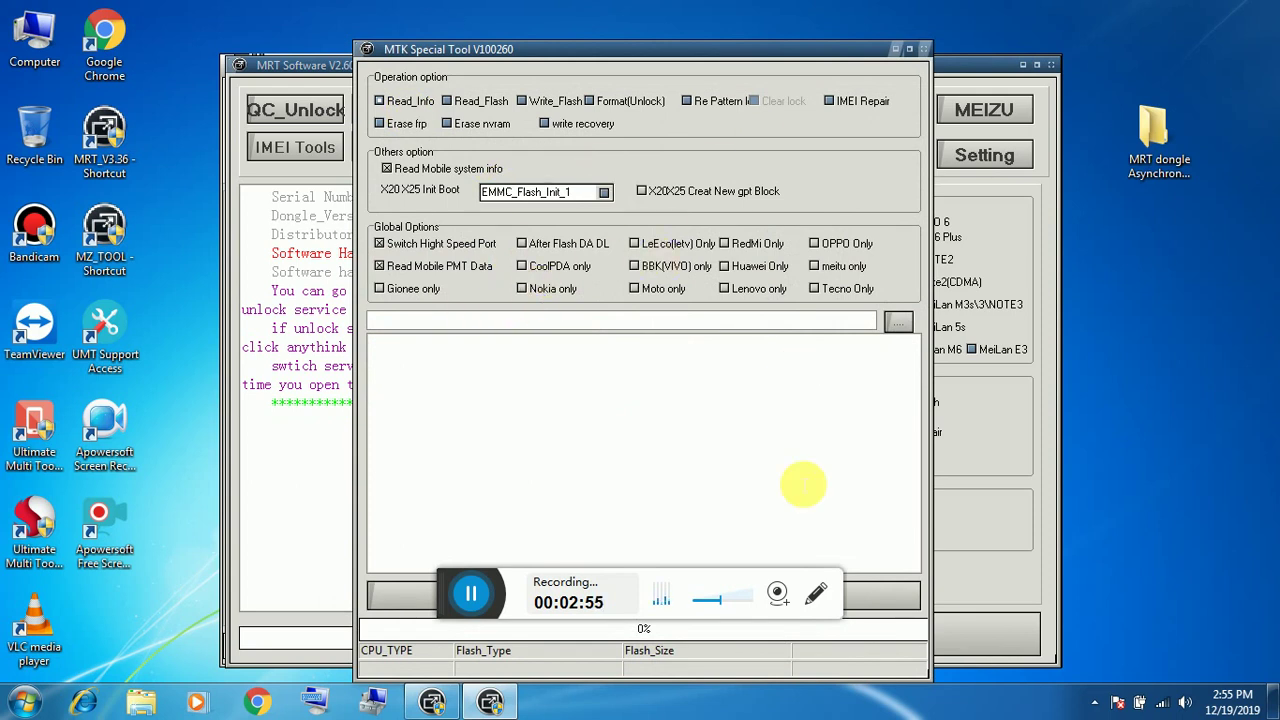
click(922, 46)
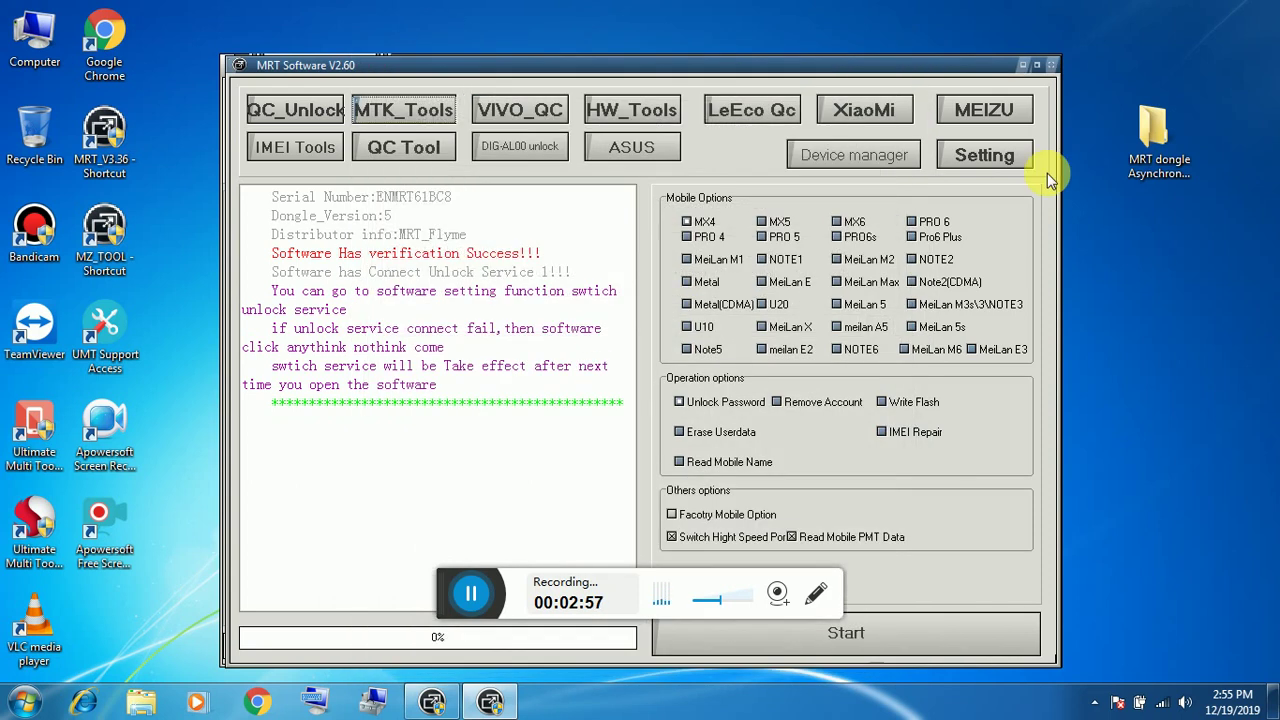
Review the unlock service choices in the settings, keeping Service 1 selected.
click(990, 160)
click(866, 203)
click(866, 203)
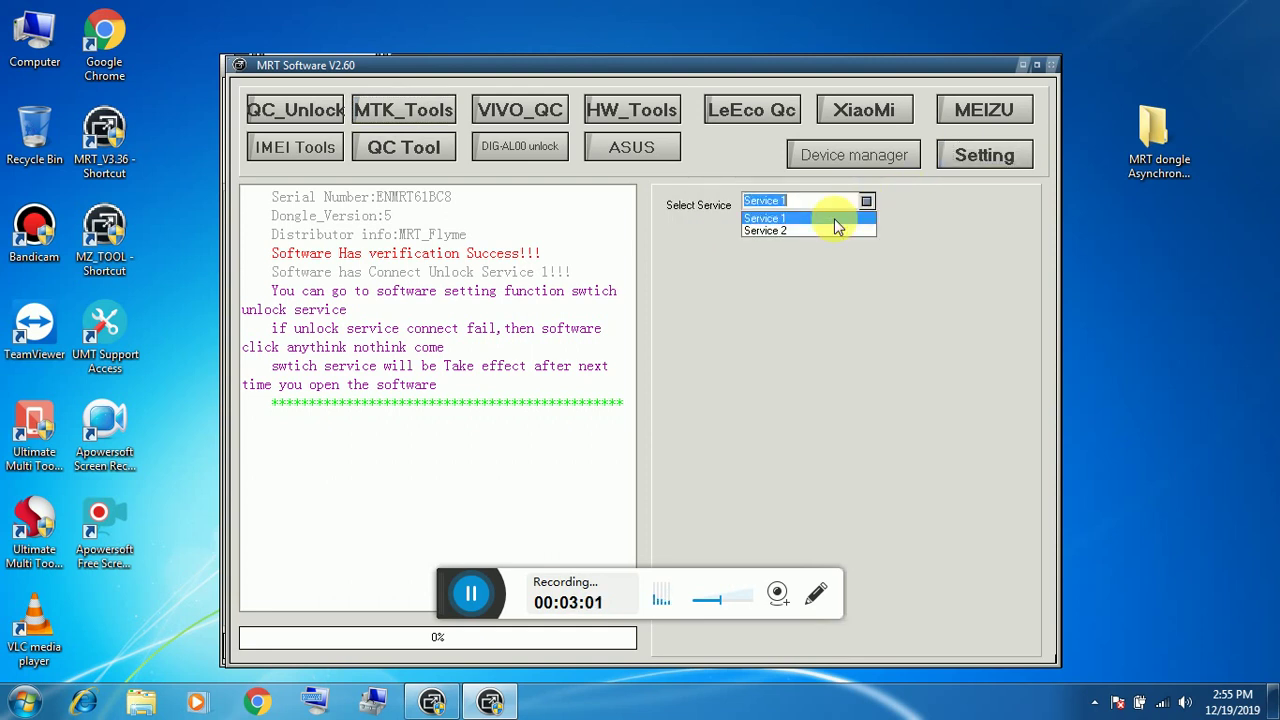
click(783, 228)
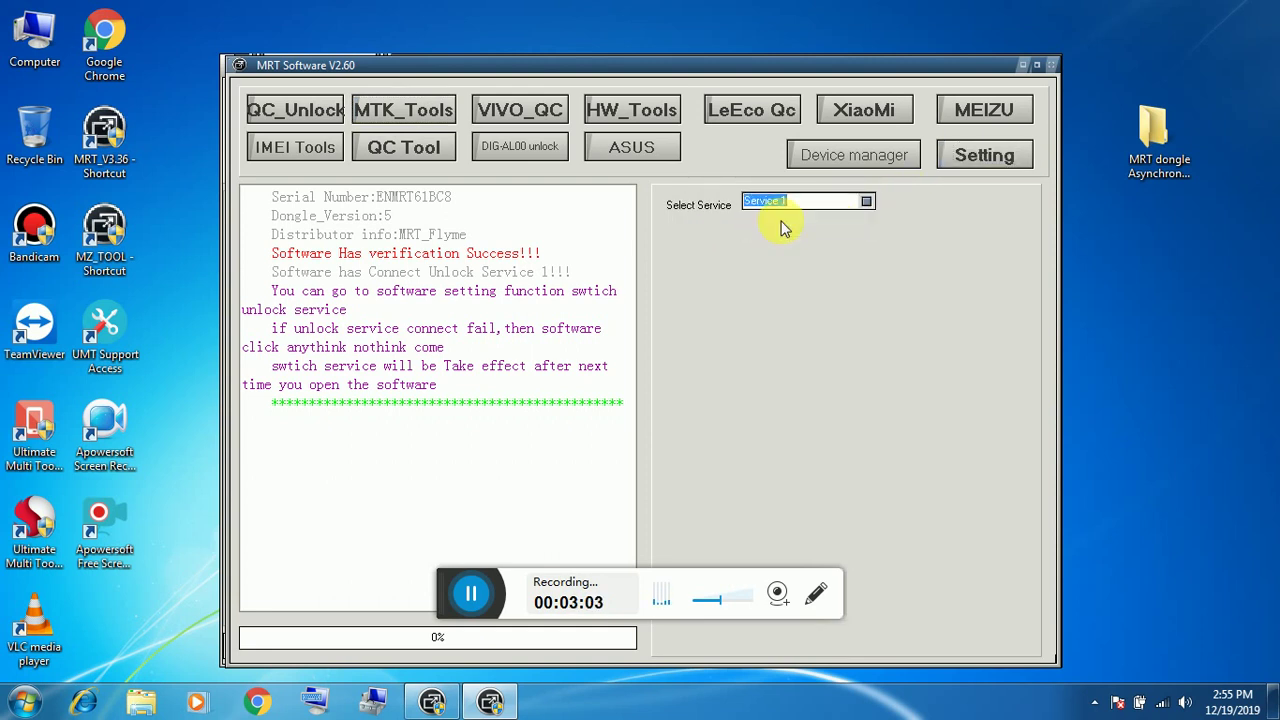